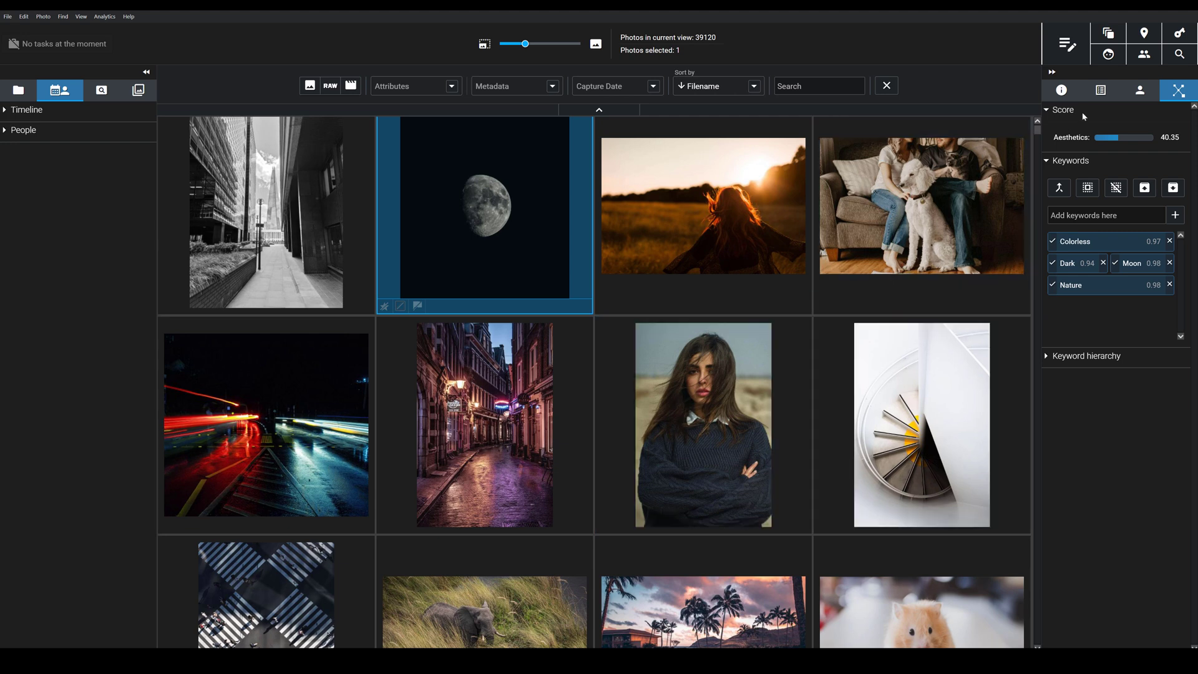
# - Open the Find by GPS search window and zoom its world map in and out
pyautogui.click(1147, 39)
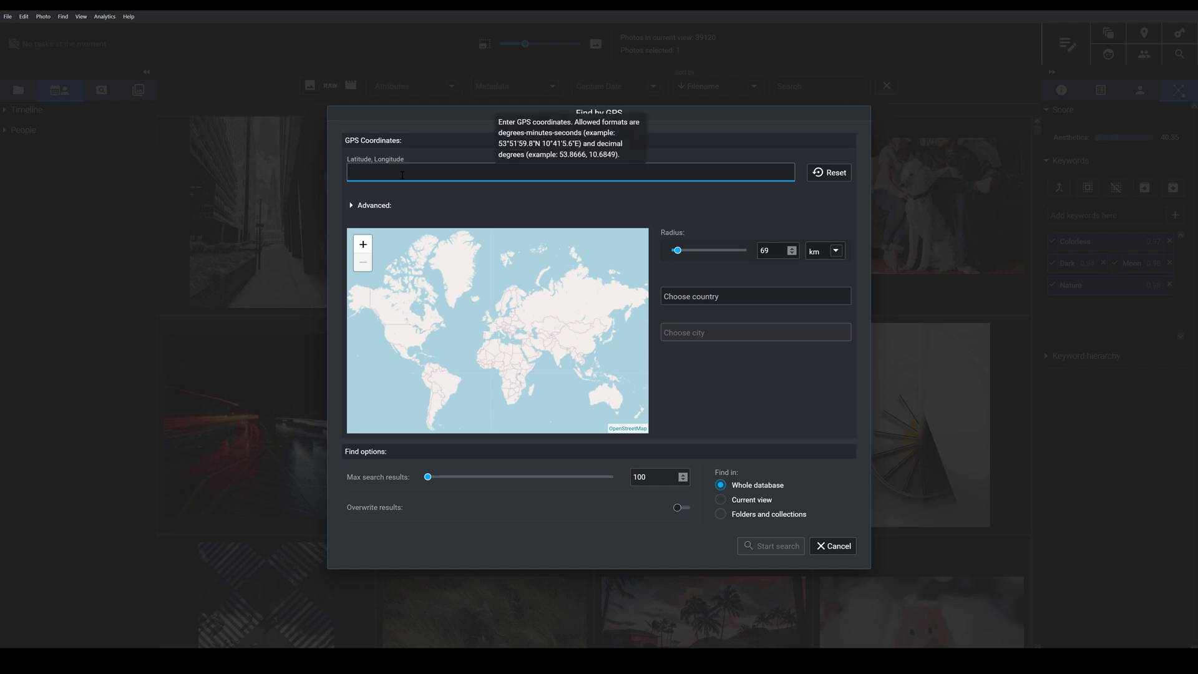
pyautogui.scroll(4, 429, 343)
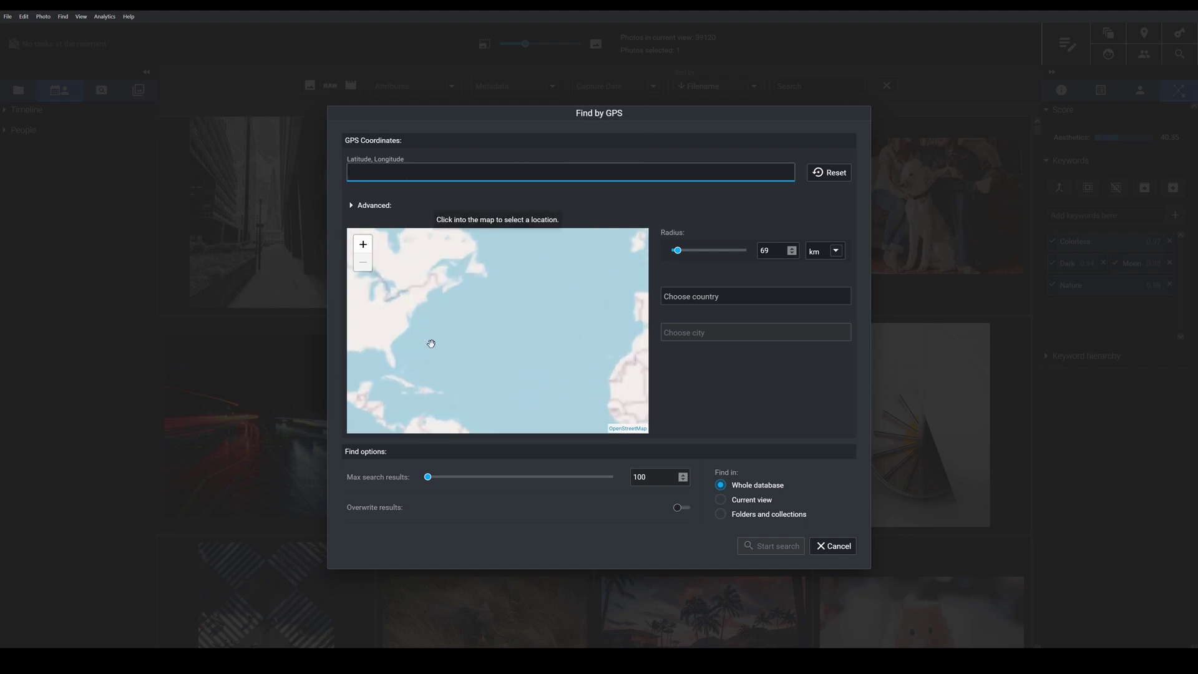
pyautogui.scroll(-2, 447, 340)
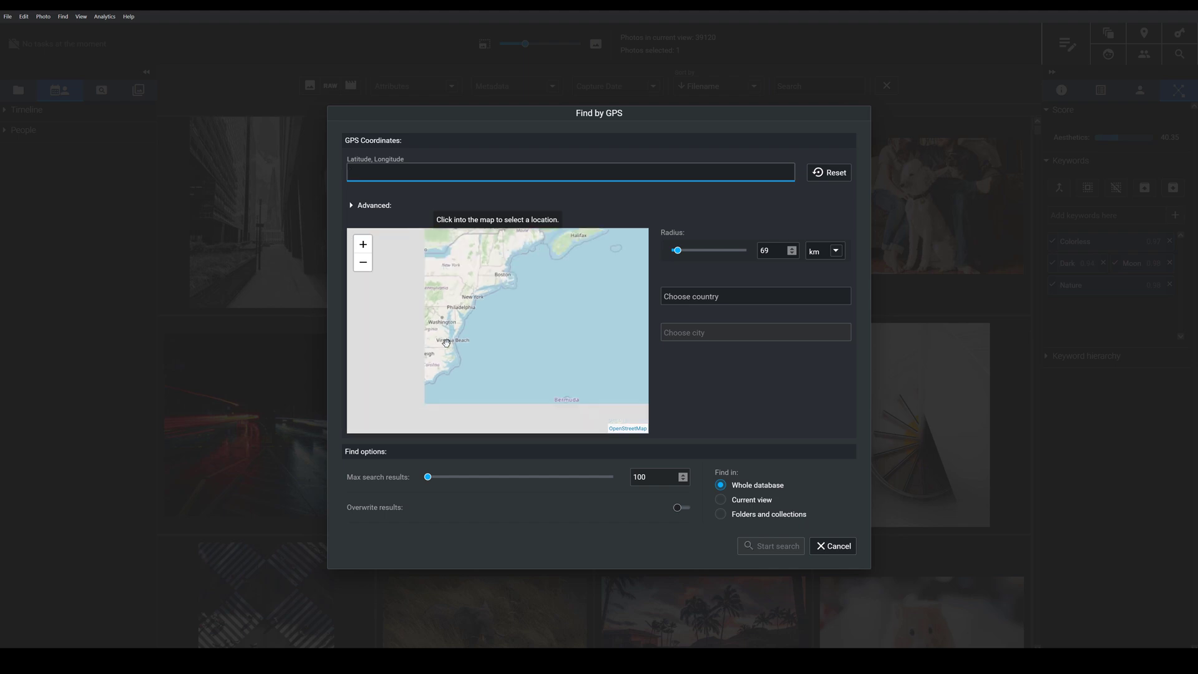
pyautogui.scroll(-1, 417, 338)
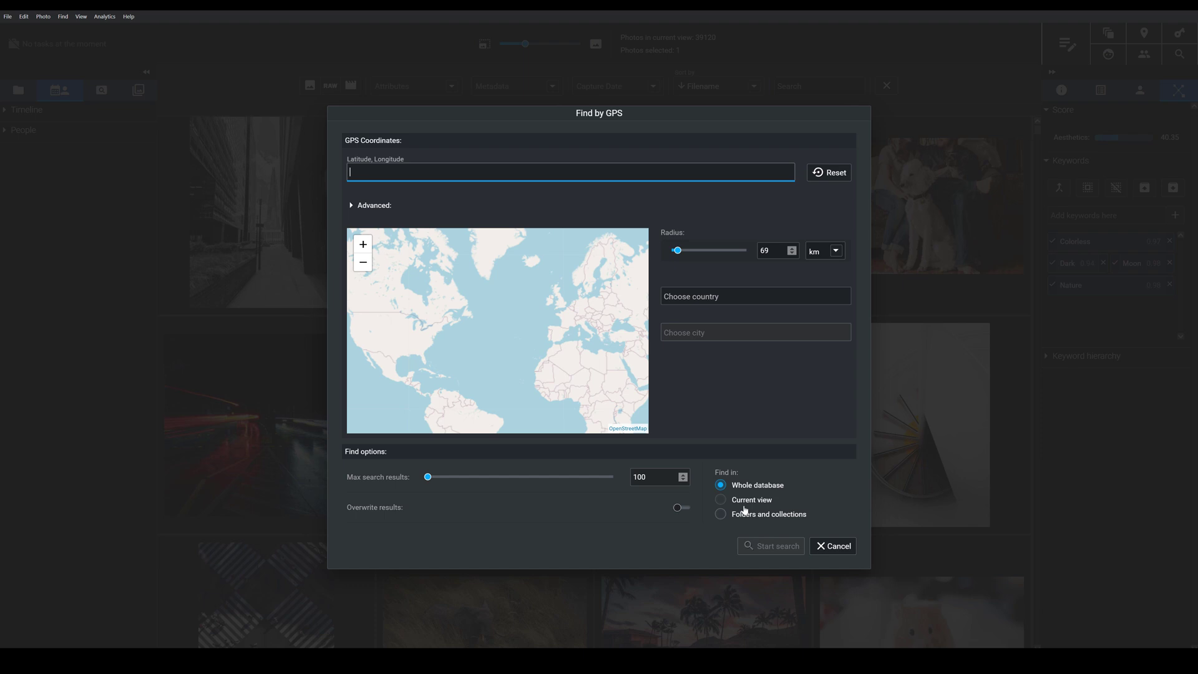
# - Set the GPS search location to London, United Kingdom
pyautogui.click(700, 295)
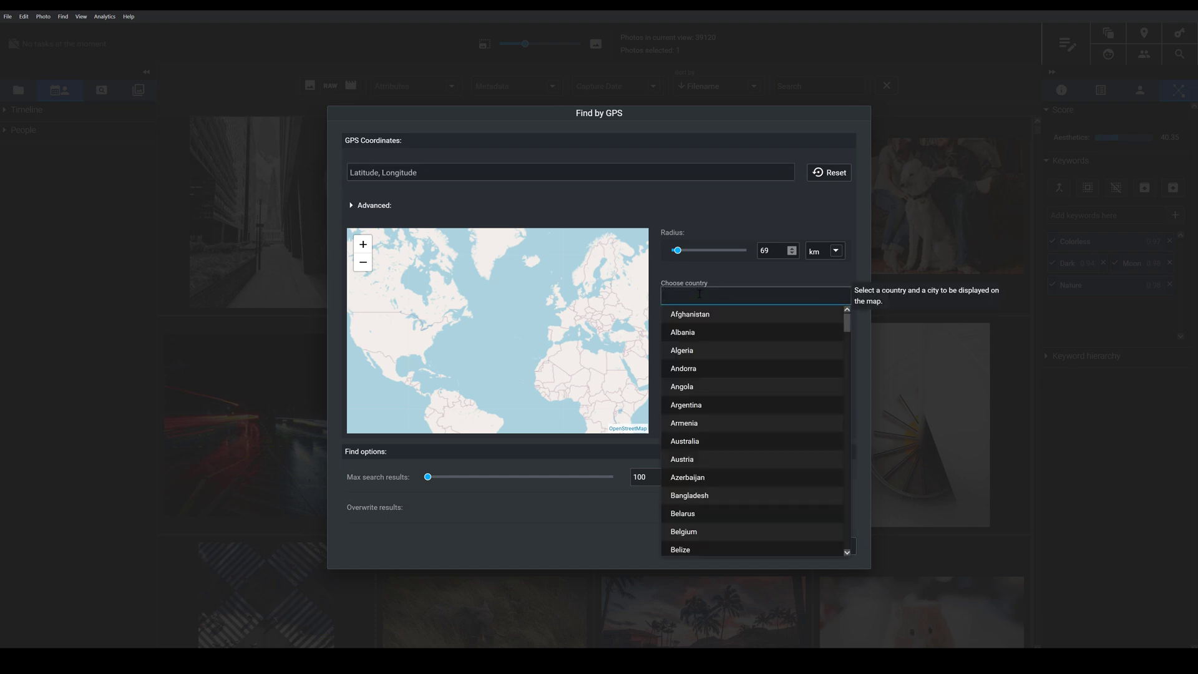
pyautogui.write('United')
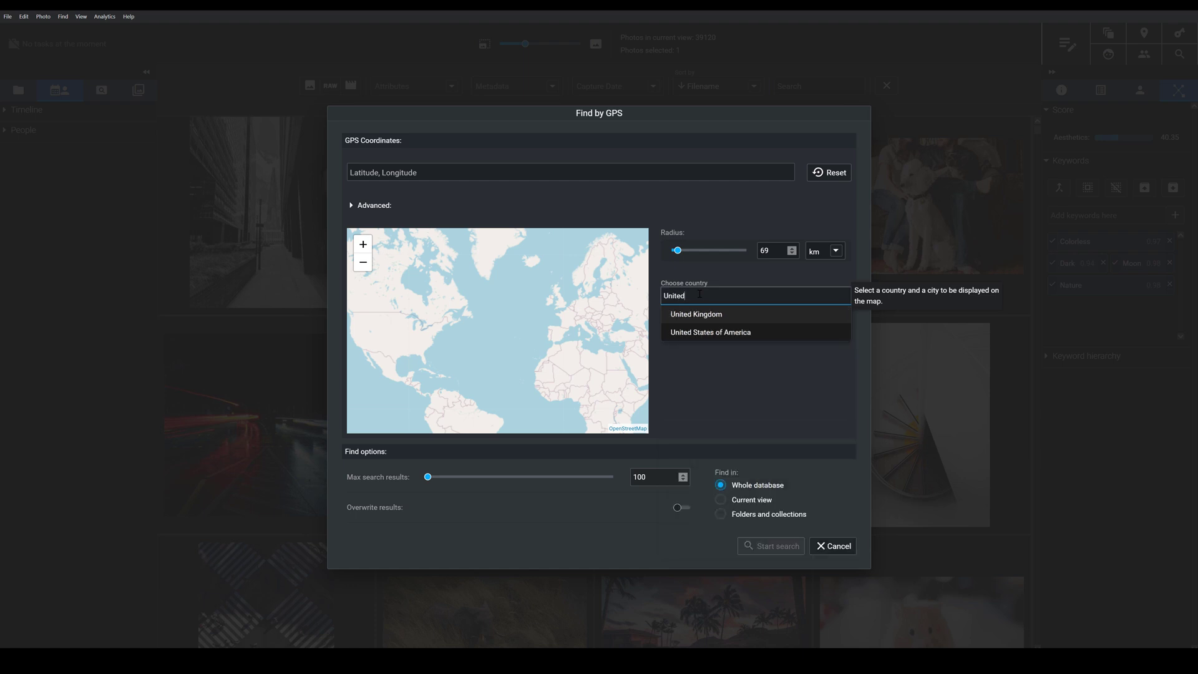
pyautogui.click(693, 315)
pyautogui.click(709, 332)
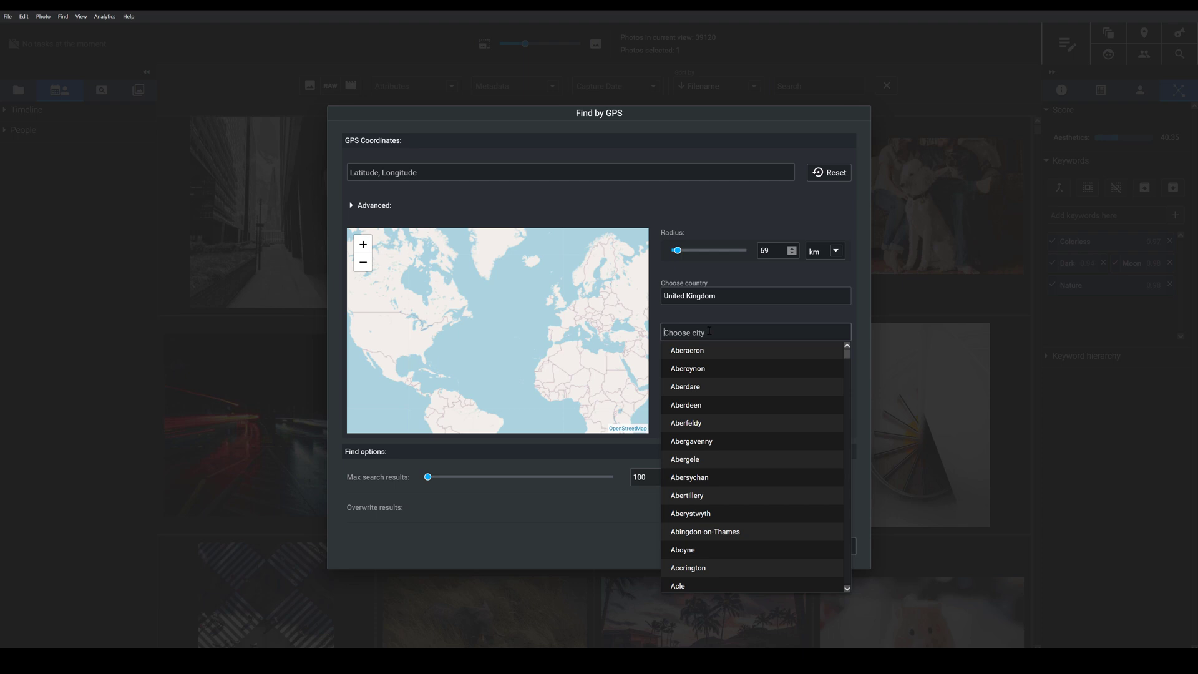
pyautogui.write('London')
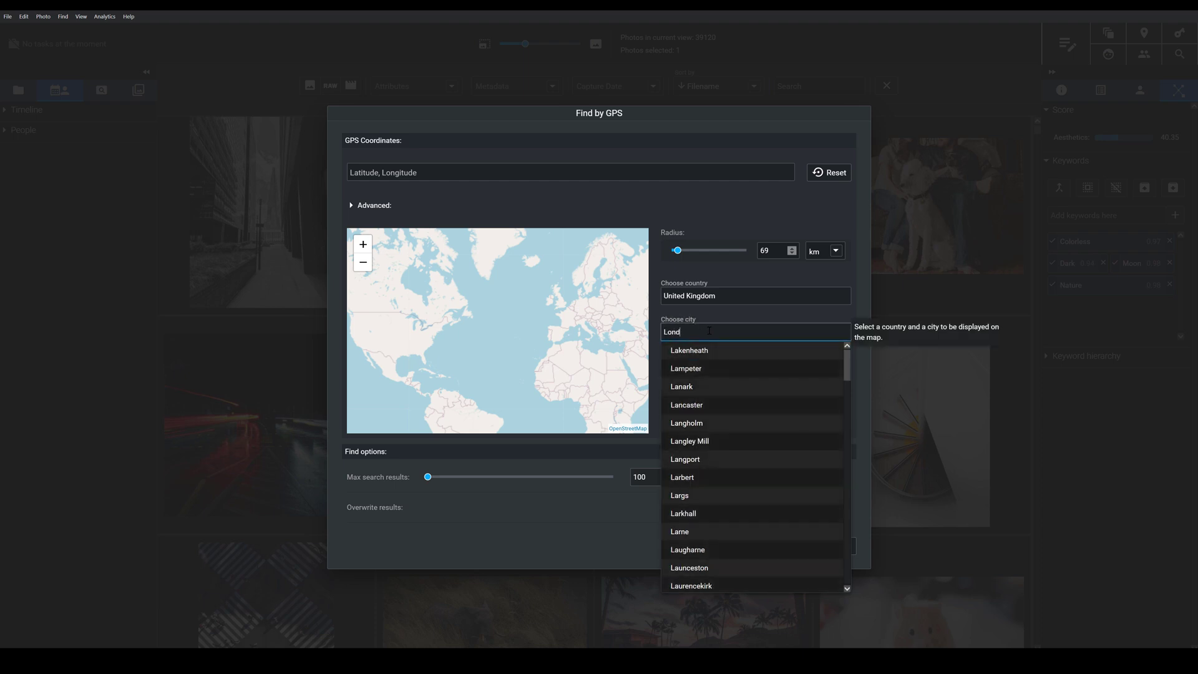
pyautogui.click(706, 368)
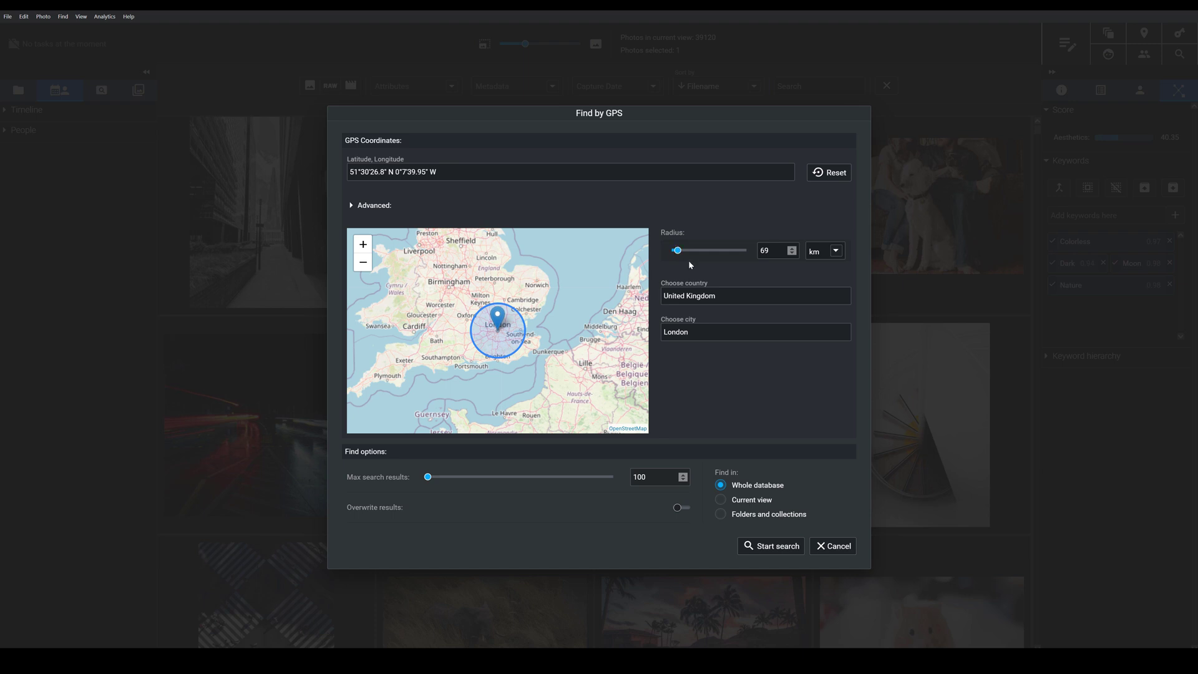
# - Widen the search radius to 110 km and run the search
pyautogui.moveTo(677, 250); pyautogui.dragTo(680, 251)
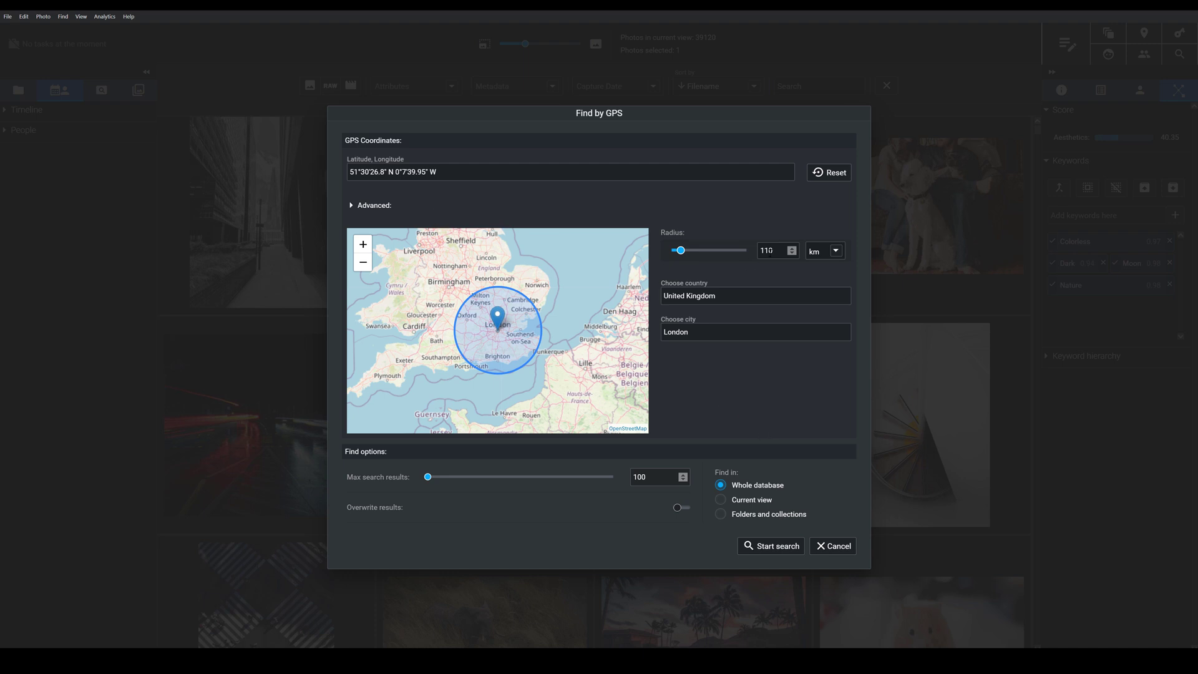
pyautogui.click(772, 550)
pyautogui.click(772, 546)
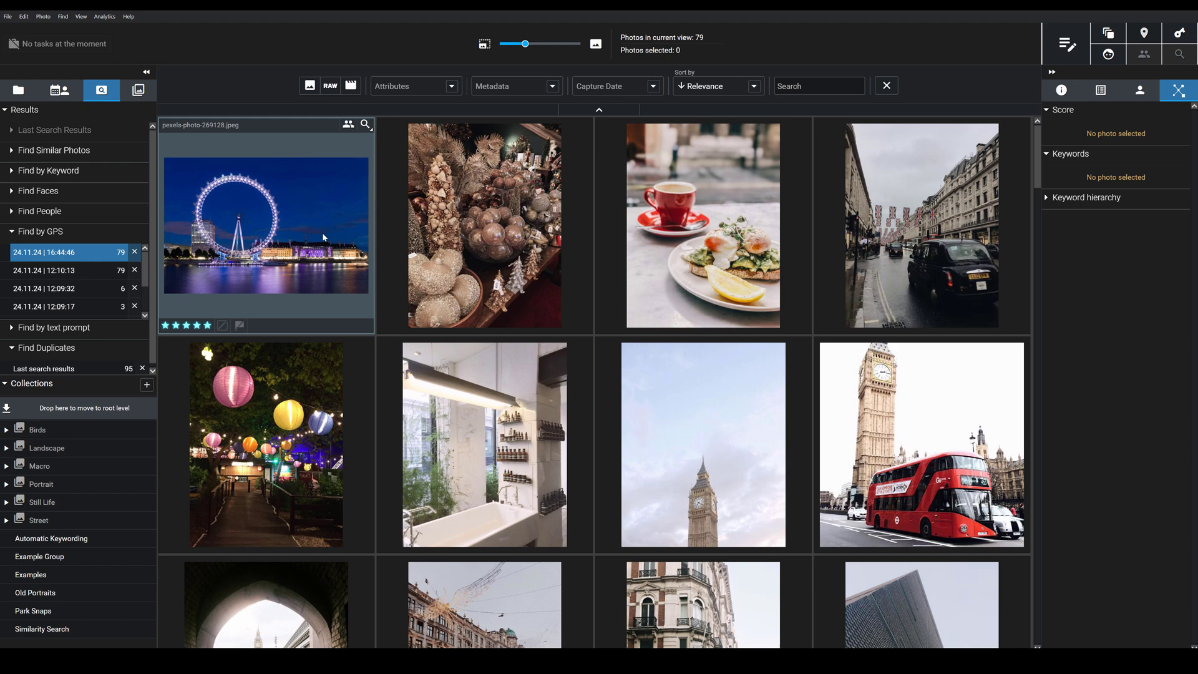
# - Browse the 79 London-area results, including the London Eye and Big Ben photos
pyautogui.scroll(-3, 473, 399)
pyautogui.scroll(3, 529, 463)
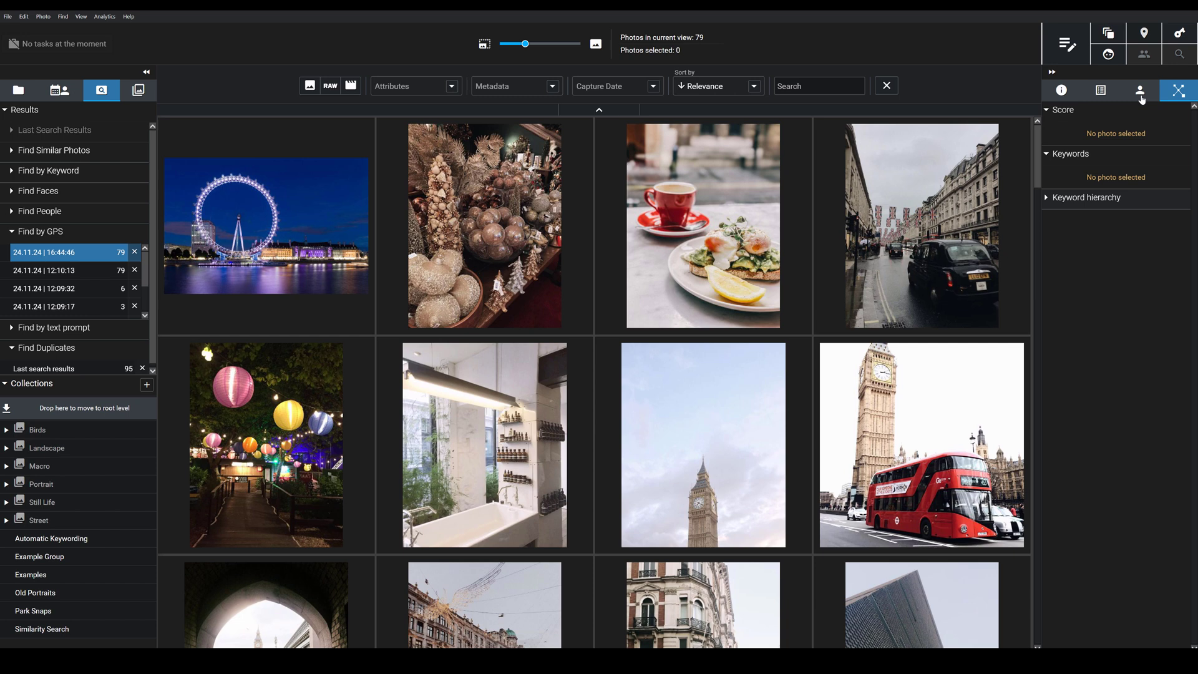
# - Show the London Eye photo's metadata, including GPS 51°30'16.57" N 0°7'23.13" W
pyautogui.click(1096, 91)
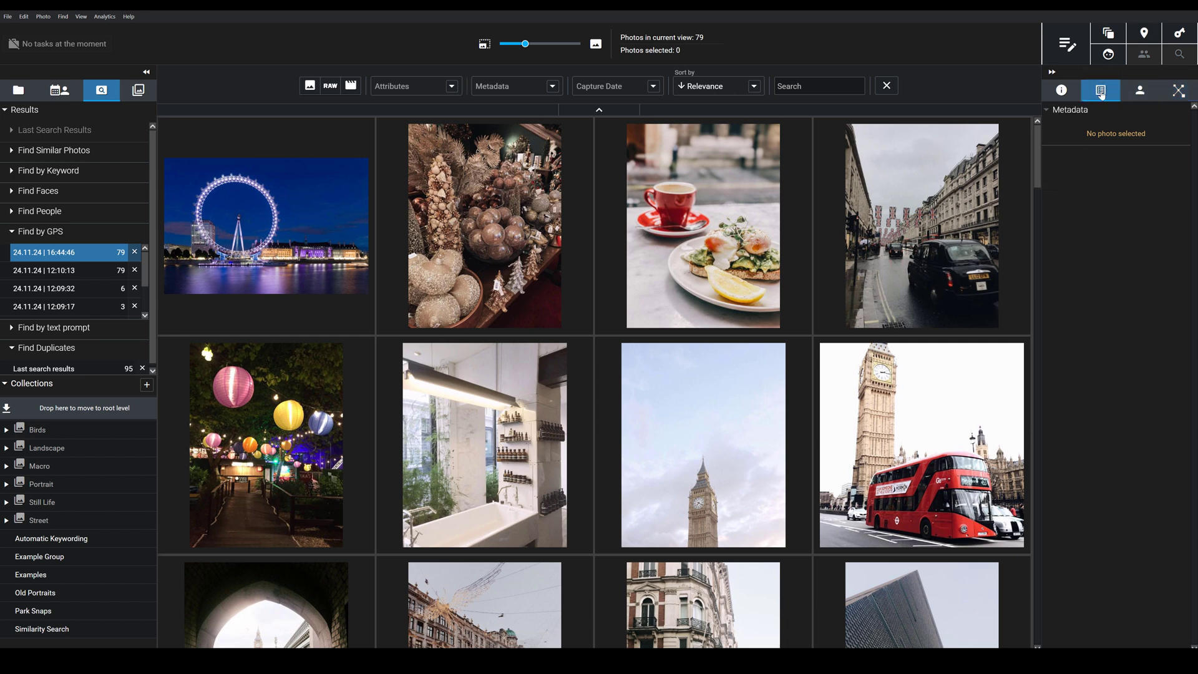
pyautogui.click(291, 211)
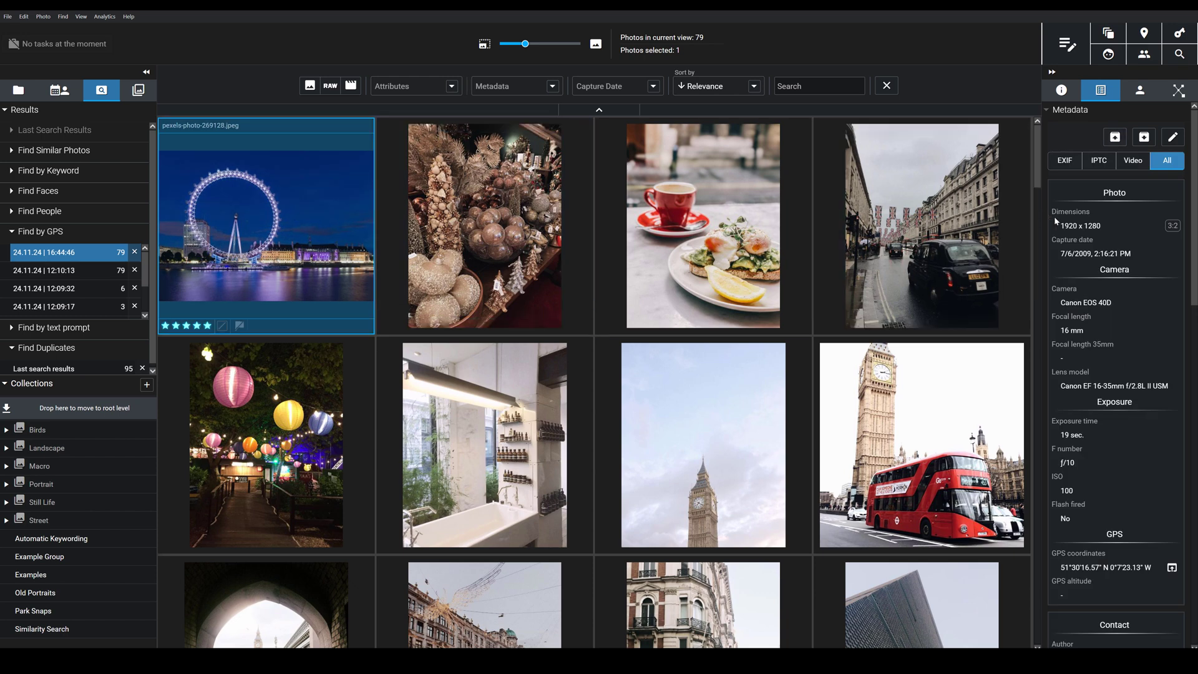
pyautogui.scroll(-5, 1135, 320)
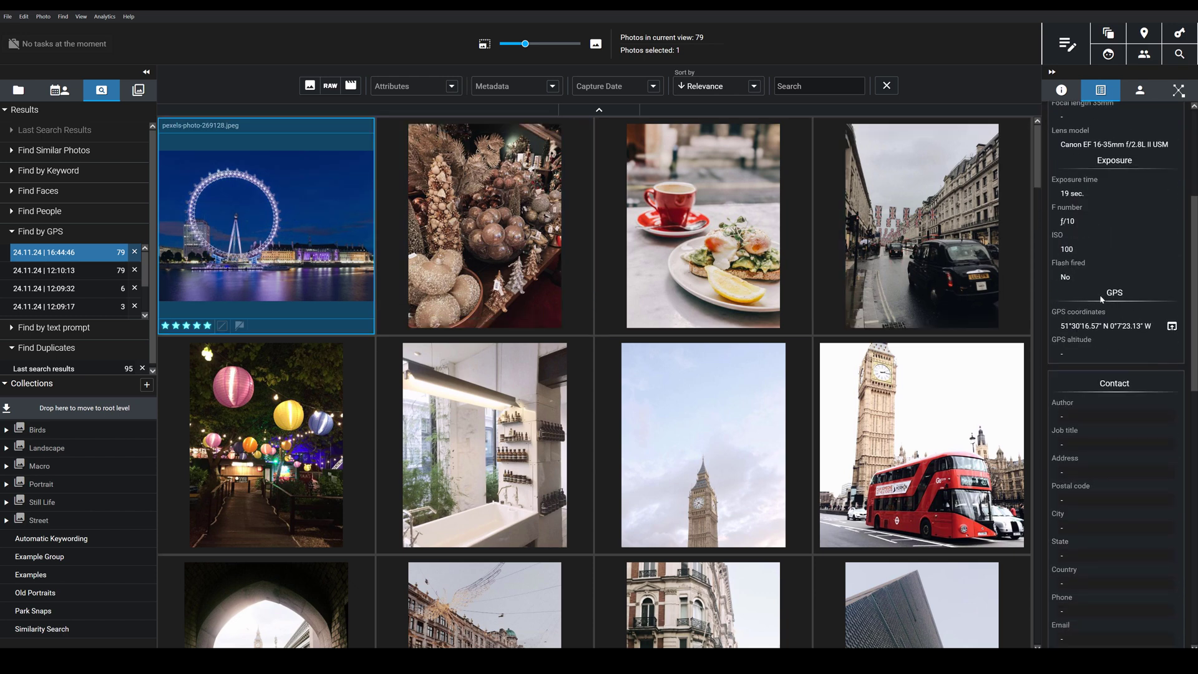
pyautogui.scroll(5, 1134, 334)
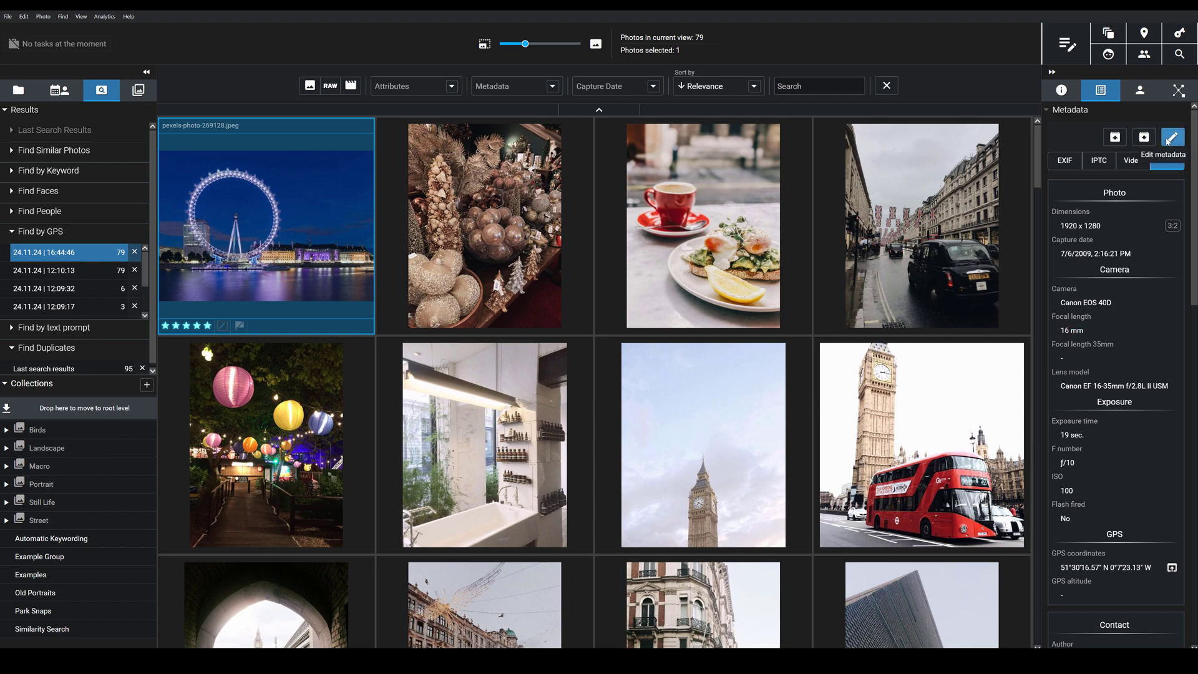
pyautogui.click(1172, 138)
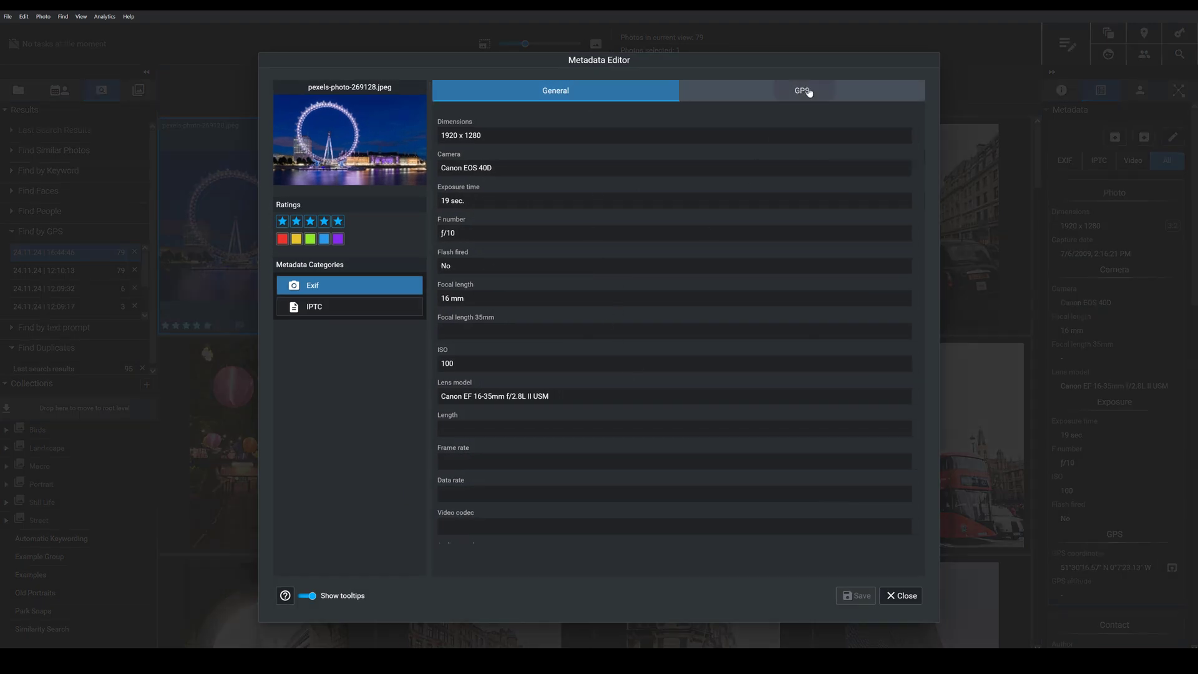
pyautogui.click(803, 91)
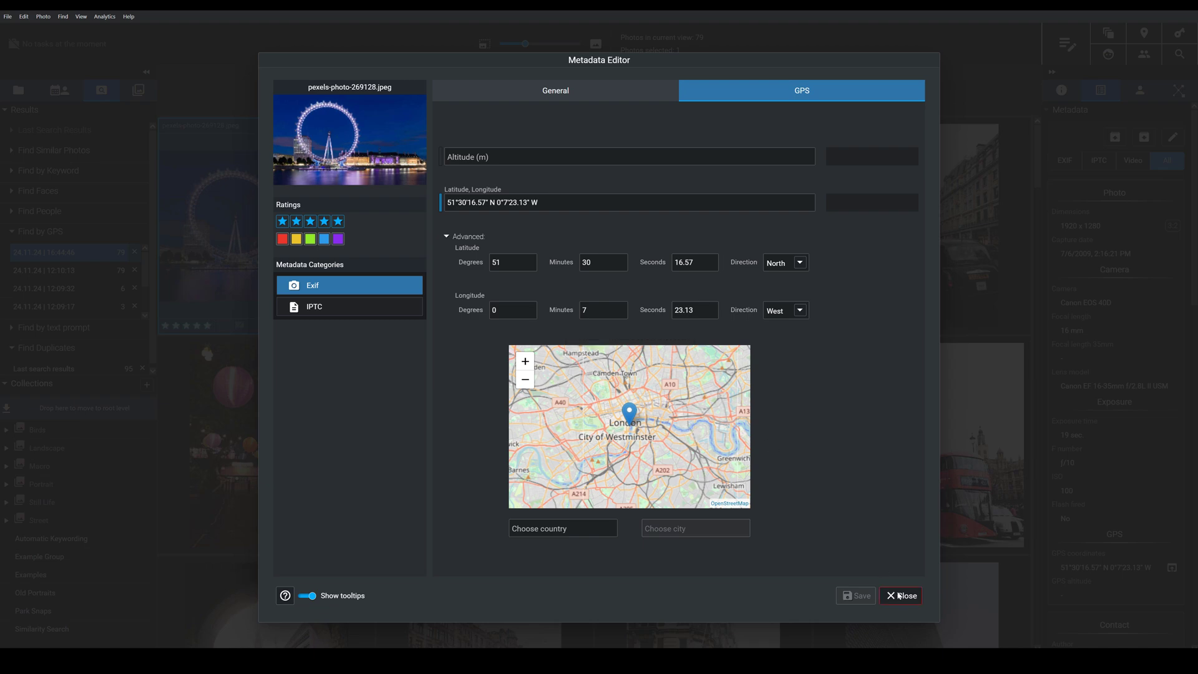
pyautogui.click(901, 596)
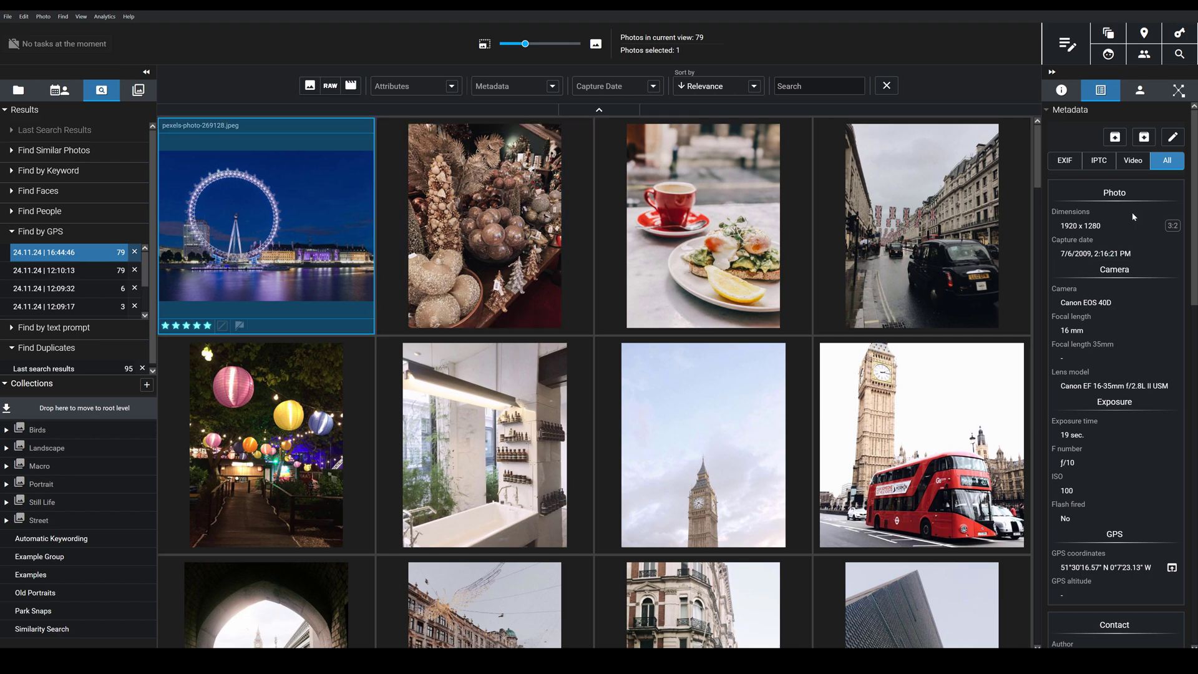
pyautogui.click(1172, 138)
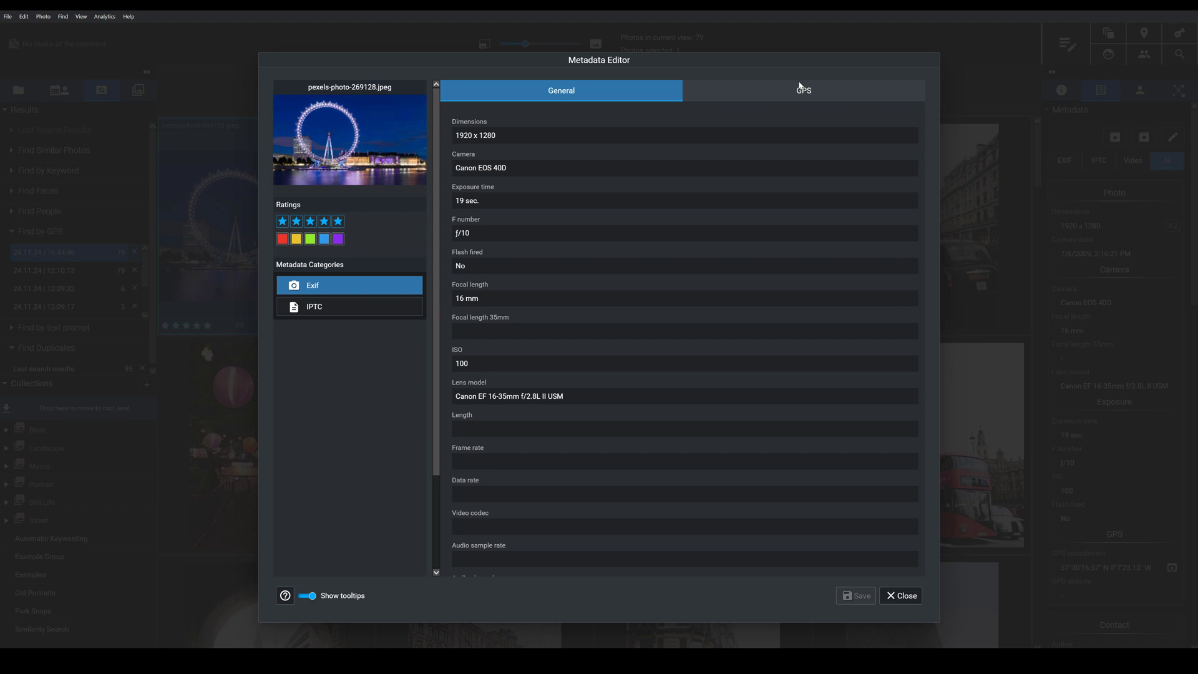
pyautogui.click(802, 92)
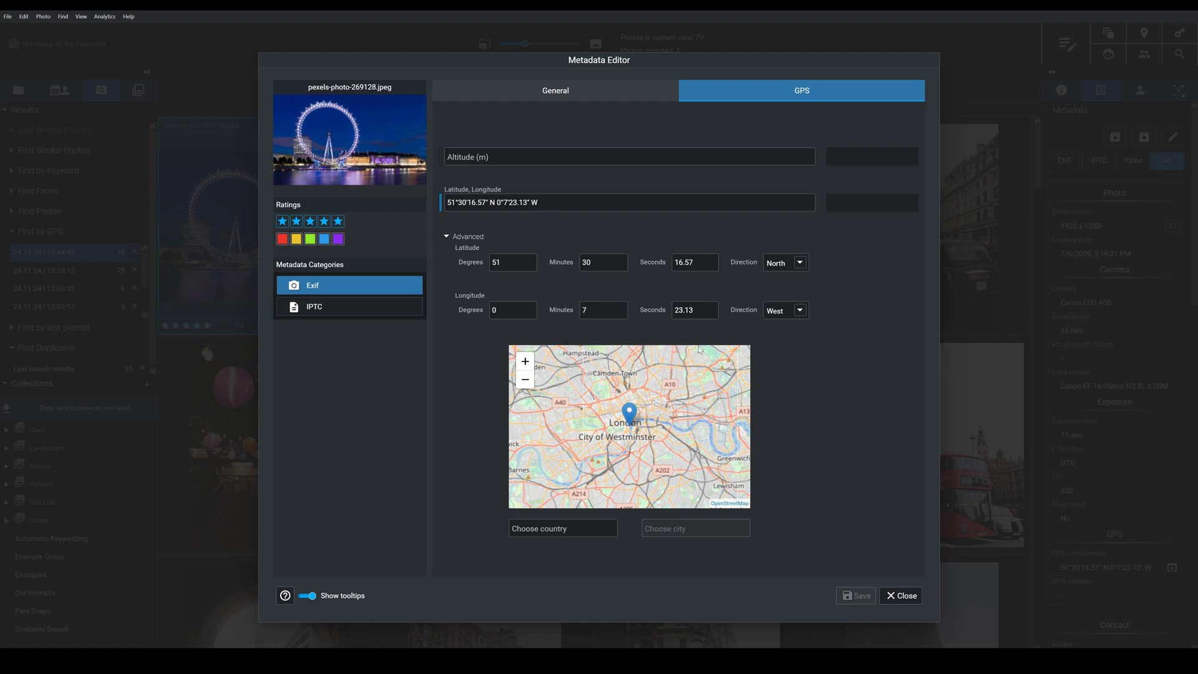
pyautogui.click(885, 597)
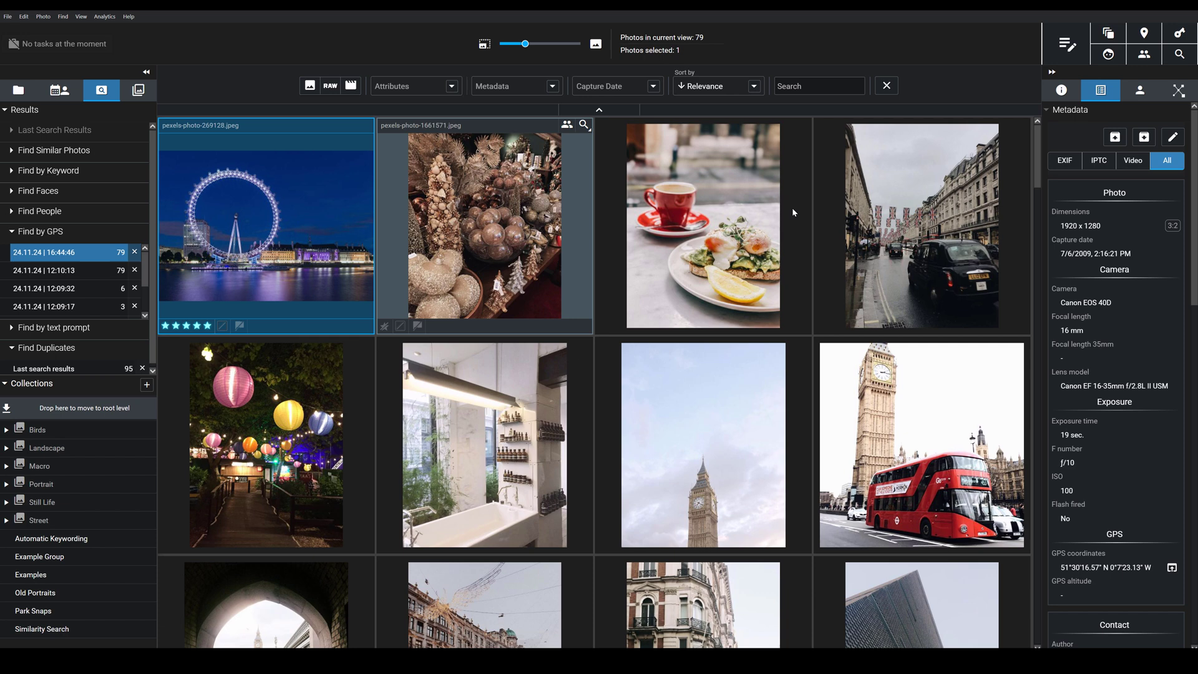
# - Copy the London Eye's GPS data and select the 19 photos from Christmas to St Paul's
pyautogui.click(1116, 140)
pyautogui.click(452, 249)
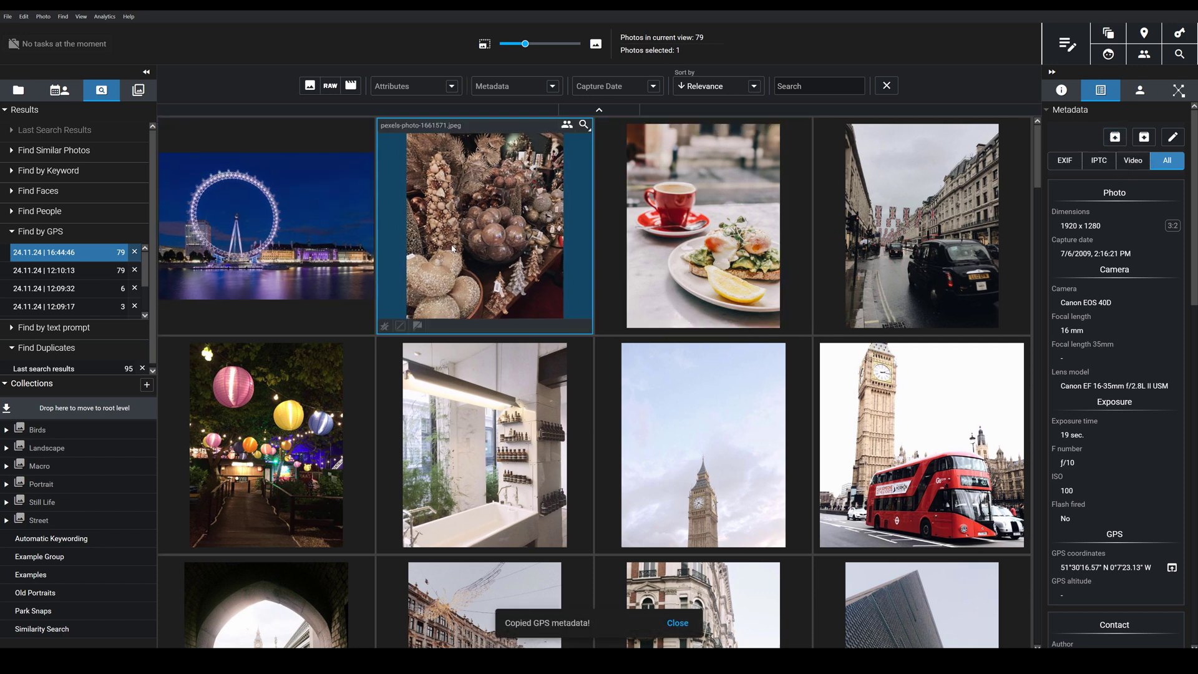
pyautogui.scroll(-5, 559, 410)
pyautogui.scroll(-2, 559, 411)
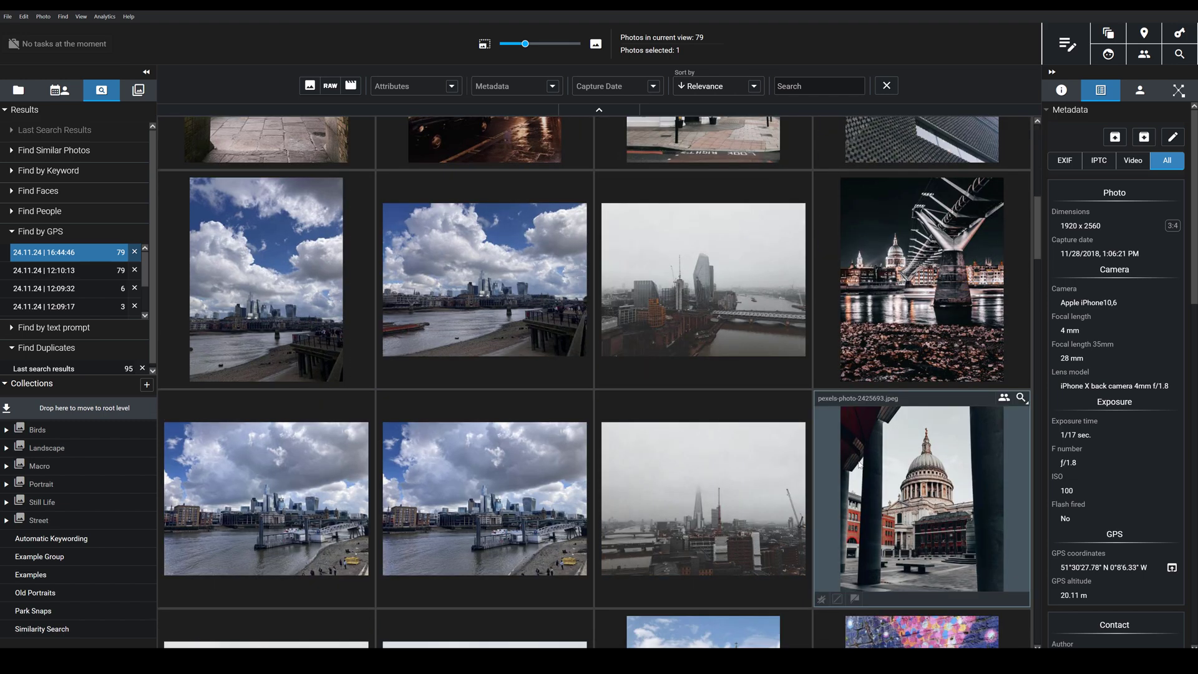
pyautogui.keyDown('shift'); pyautogui.click(859, 459); pyautogui.keyUp('shift')
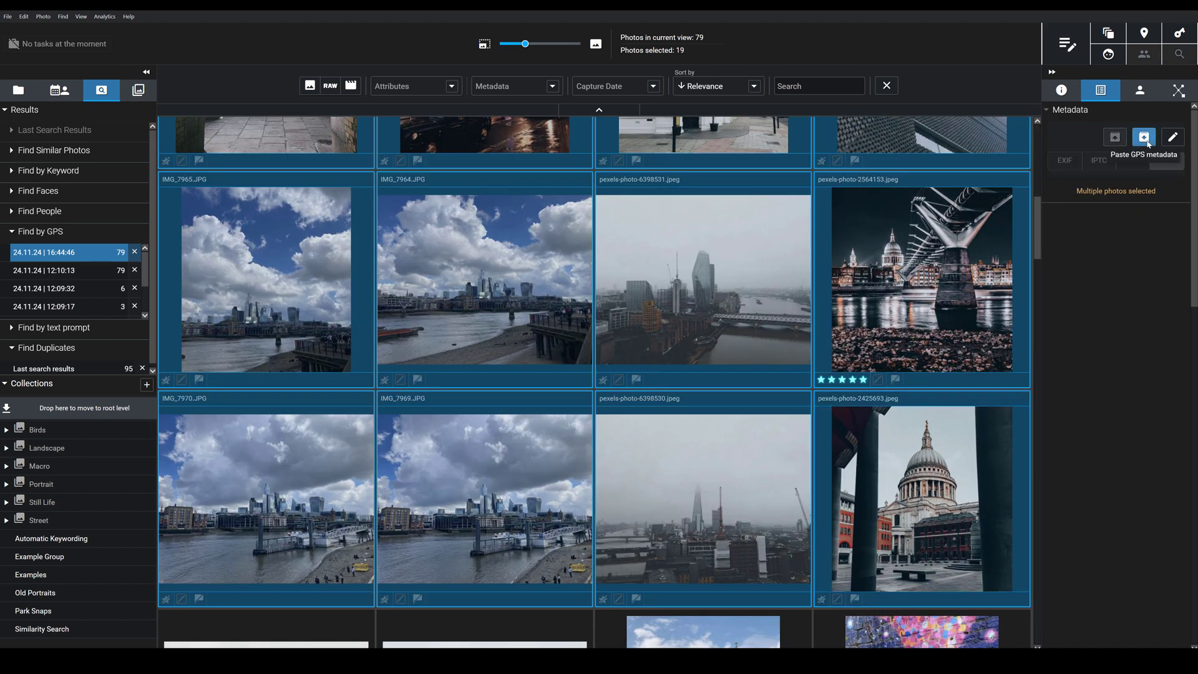